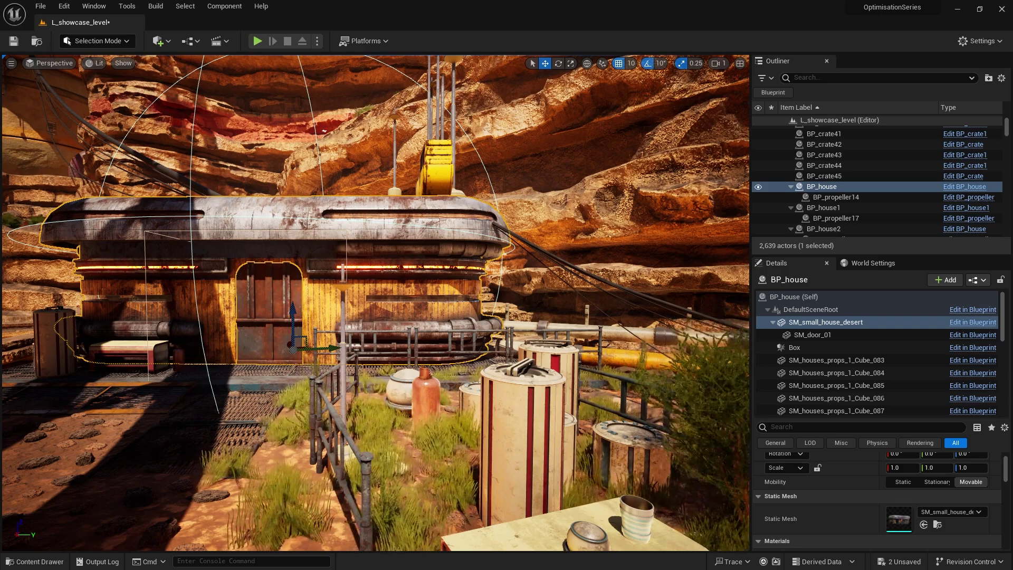
- Open the SM_small_house_desert static mesh used by the selected BP_house for editing
{"action": "mouse_move", "coordinate": [459, 373]}
{"action": "right_mouse_down"}
{"action": "mouse_move", "coordinate": [322, 373]}
{"action": "mouse_move", "coordinate": [457, 370]}
{"action": "right_mouse_up"}
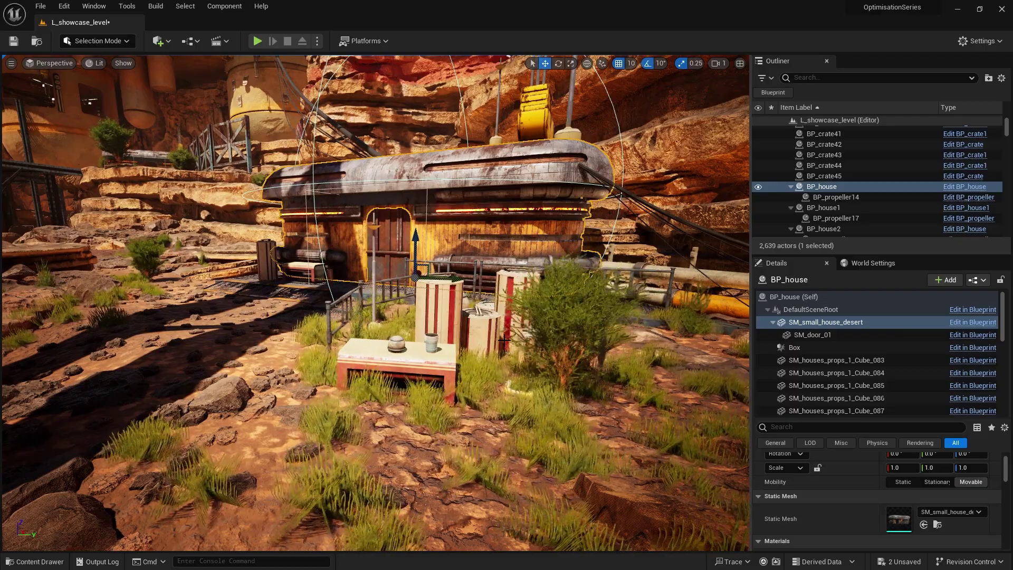
{"action": "key", "text": "f"}
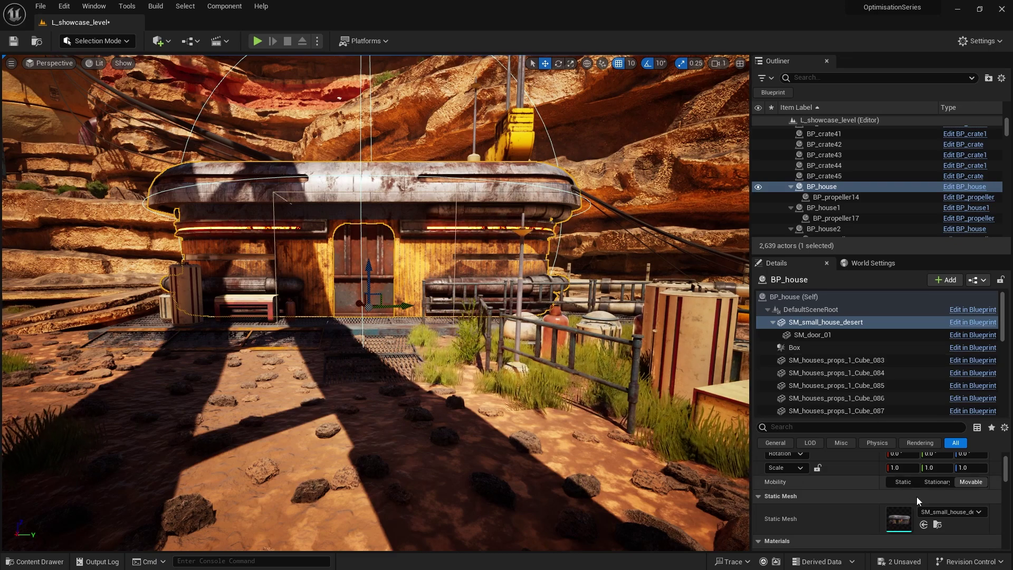
{"action": "double_click", "coordinate": [903, 524]}
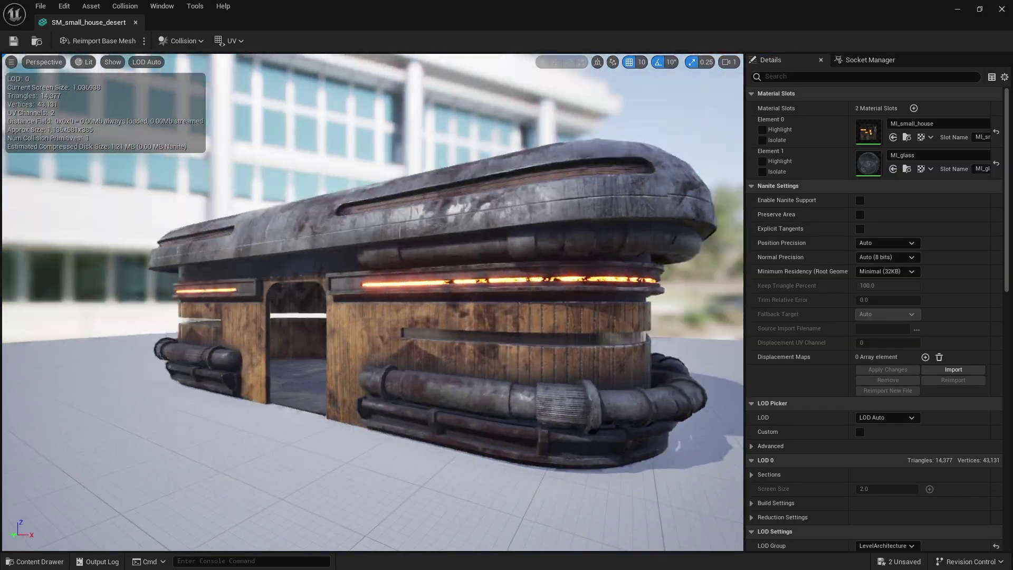
- View the house mesh from the front and turn on the simple collision display
{"action": "mouse_move", "coordinate": [372, 300]}
{"action": "left_mouse_down"}
{"action": "mouse_move", "coordinate": [448, 298]}
{"action": "mouse_move", "coordinate": [401, 369]}
{"action": "mouse_move", "coordinate": [295, 358]}
{"action": "mouse_move", "coordinate": [391, 295]}
{"action": "mouse_move", "coordinate": [353, 308]}
{"action": "left_mouse_up"}
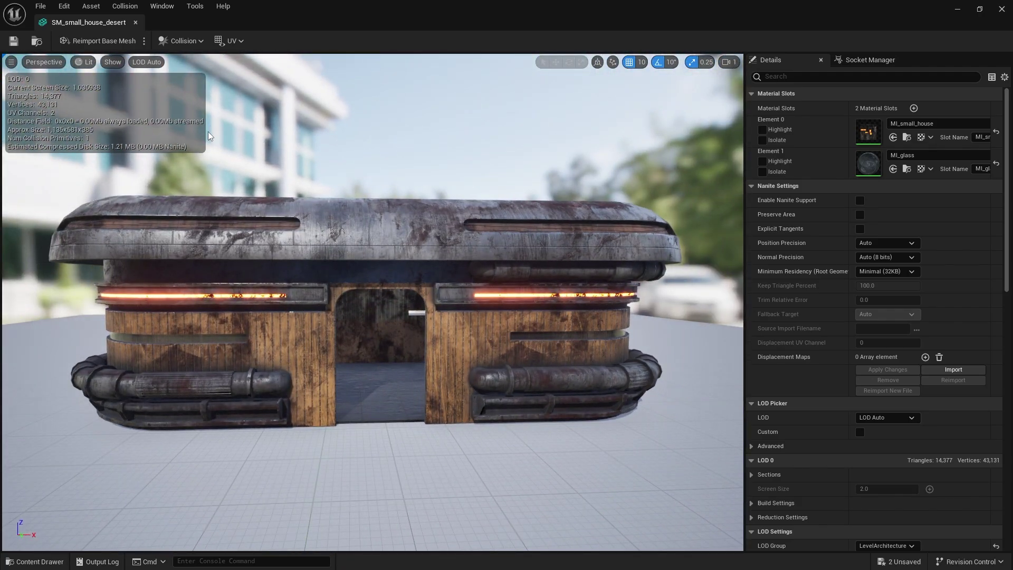
{"action": "left_click", "coordinate": [112, 64]}
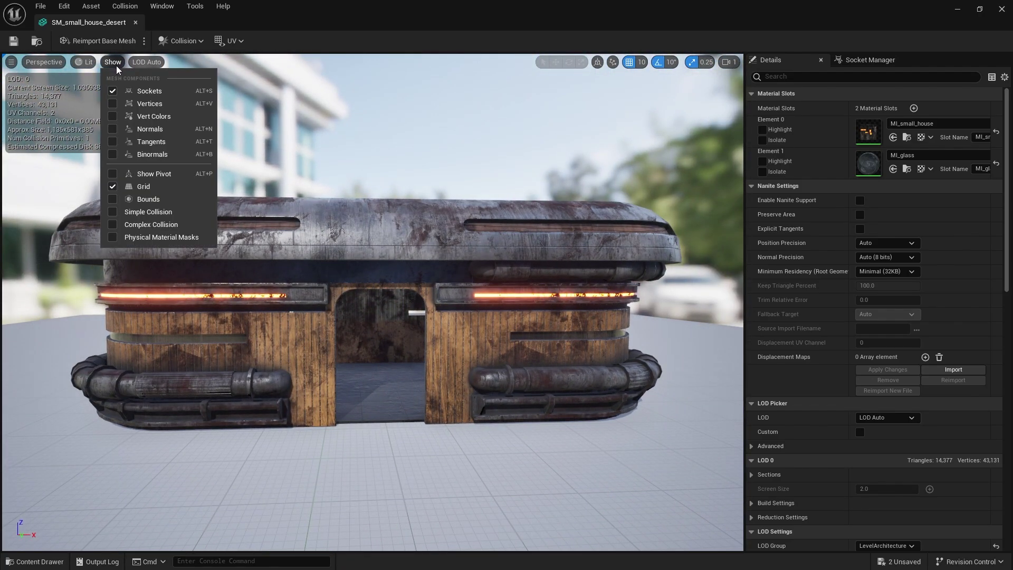
{"action": "left_click", "coordinate": [138, 213]}
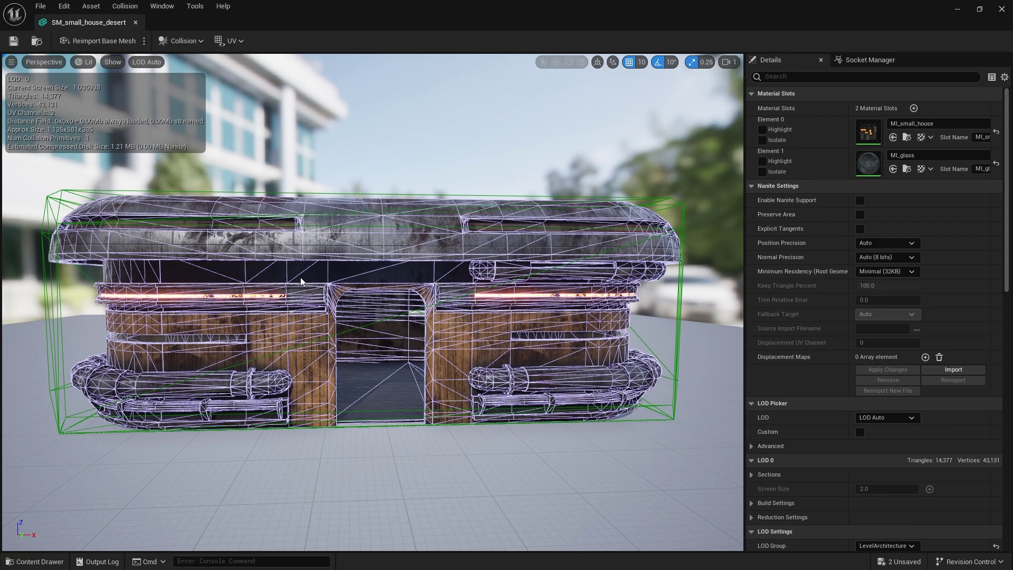
- Examine the collision outline around the house front and find the mesh's collision settings
{"action": "right_click_drag", "start_coordinate": [410, 302], "coordinate": [540, 246]}
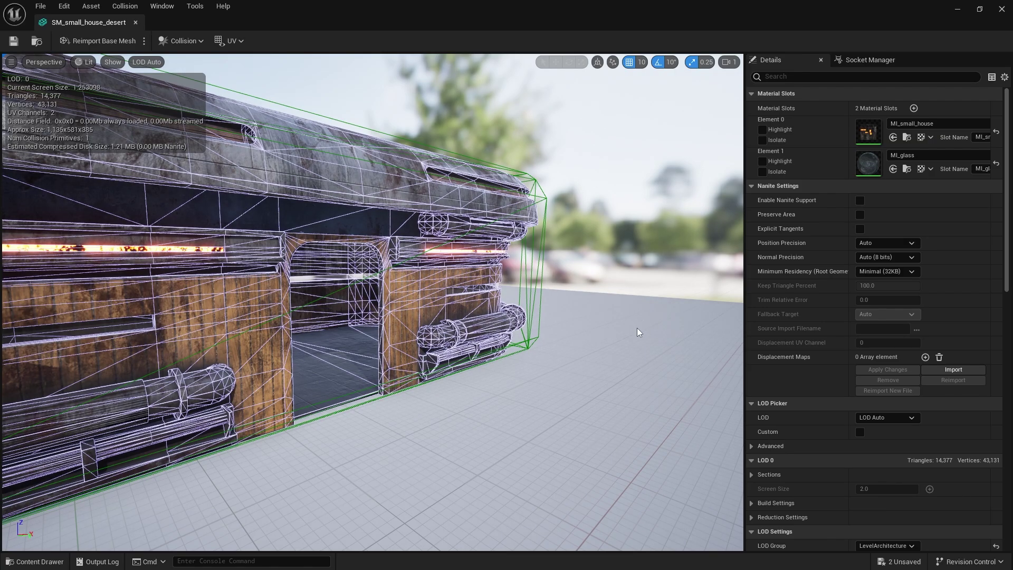
{"action": "right_click_drag", "start_coordinate": [637, 332], "coordinate": [63, 166]}
{"action": "left_click", "coordinate": [293, 160]}
{"action": "right_click_drag", "start_coordinate": [240, 222], "coordinate": [143, 221]}
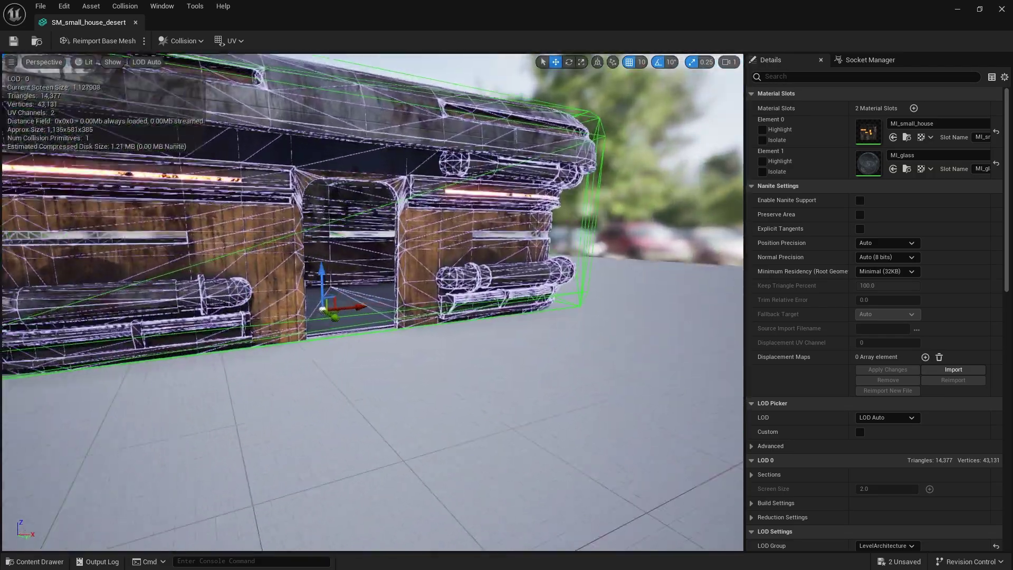
{"action": "mouse_move", "coordinate": [342, 314]}
{"action": "right_mouse_down"}
{"action": "mouse_move", "coordinate": [337, 296]}
{"action": "mouse_move", "coordinate": [369, 287]}
{"action": "mouse_move", "coordinate": [400, 311]}
{"action": "mouse_move", "coordinate": [341, 315]}
{"action": "right_mouse_up"}
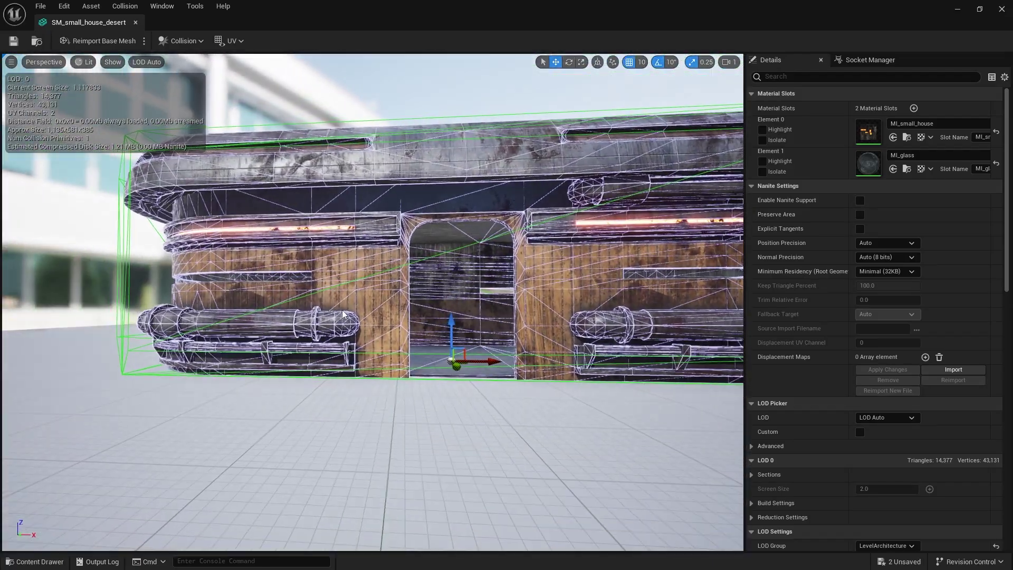
{"action": "scroll", "coordinate": [864, 319], "scroll_direction": "down", "scroll_amount": 3}
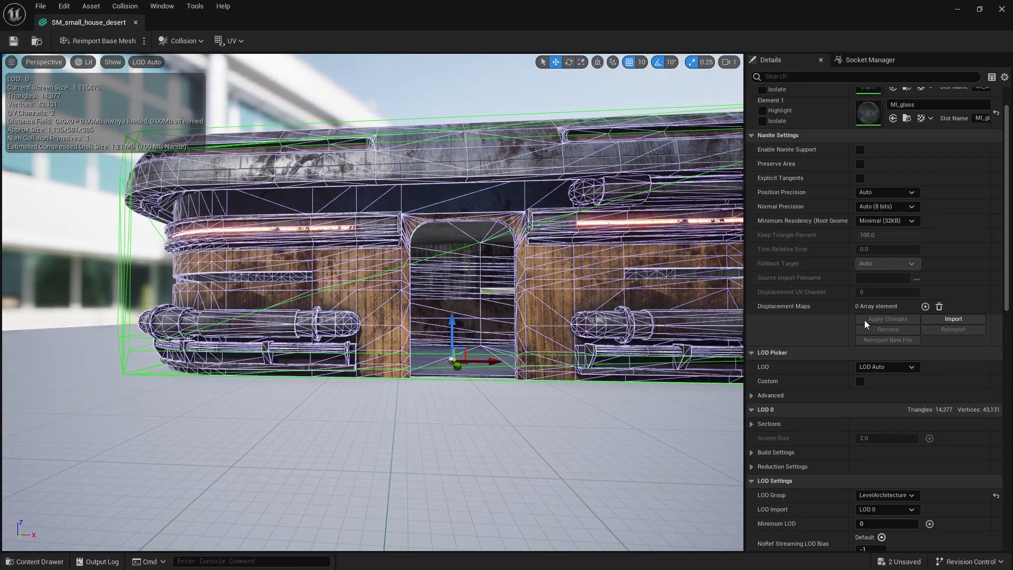
{"action": "scroll", "coordinate": [864, 319], "scroll_direction": "down", "scroll_amount": 20}
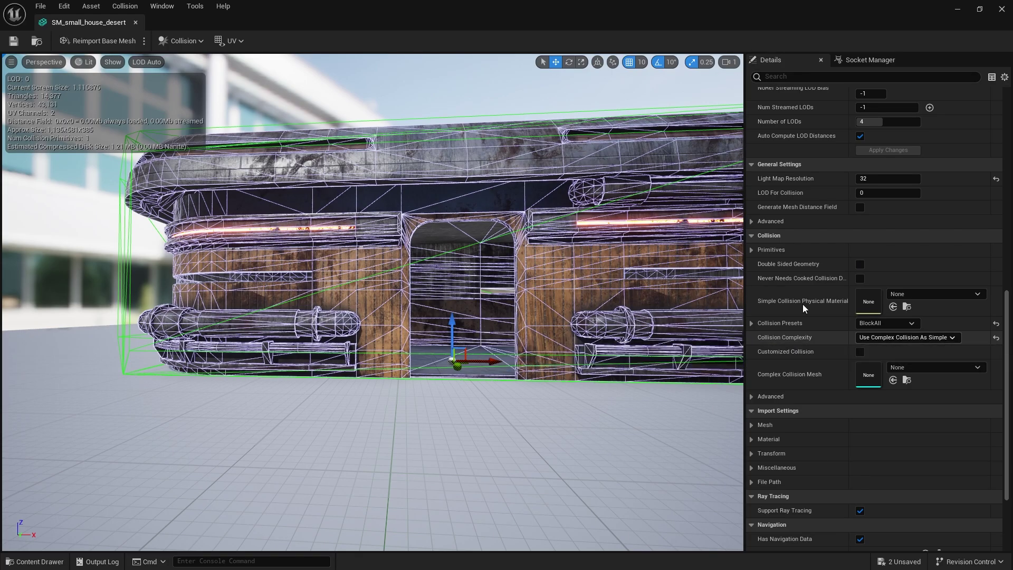
- Inspect the dense per-triangle collision wireframe around the doorway, pipes and walls of the house
{"action": "mouse_move", "coordinate": [531, 269]}
{"action": "right_mouse_down"}
{"action": "mouse_move", "coordinate": [633, 270]}
{"action": "mouse_move", "coordinate": [496, 268]}
{"action": "mouse_move", "coordinate": [538, 268]}
{"action": "mouse_move", "coordinate": [501, 264]}
{"action": "mouse_move", "coordinate": [548, 253]}
{"action": "mouse_move", "coordinate": [527, 269]}
{"action": "right_mouse_up"}
{"action": "right_click_drag", "start_coordinate": [290, 322], "coordinate": [398, 272]}
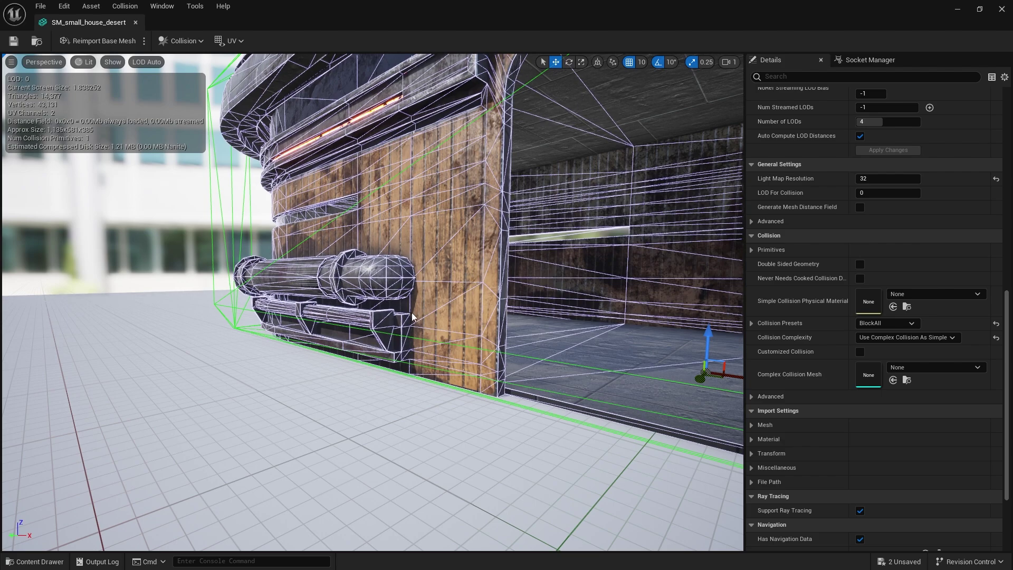
{"action": "right_click_drag", "start_coordinate": [433, 327], "coordinate": [617, 316]}
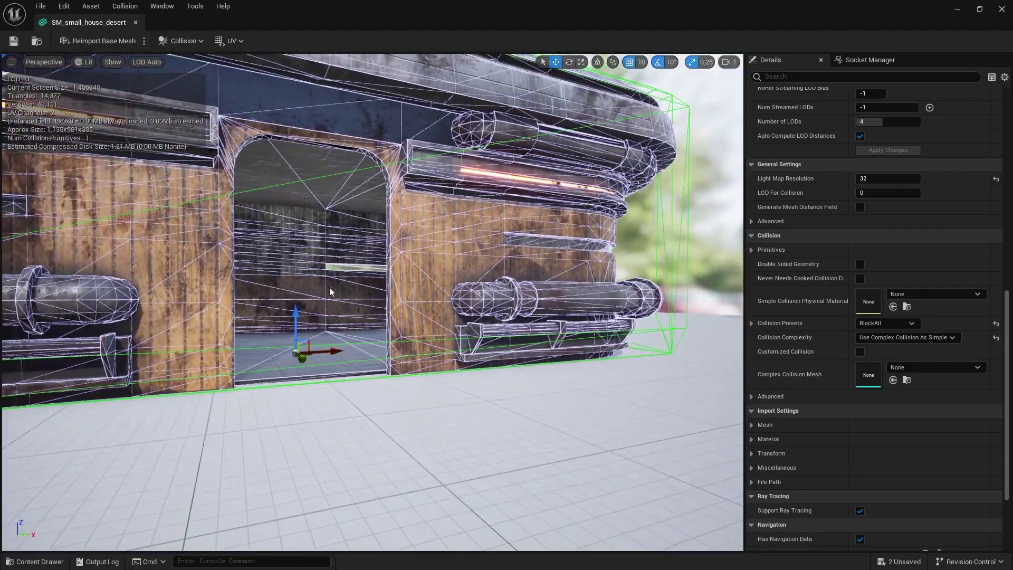
{"action": "right_click_drag", "start_coordinate": [319, 162], "coordinate": [264, 161]}
{"action": "key", "text": "s"}
{"action": "key", "text": "w"}
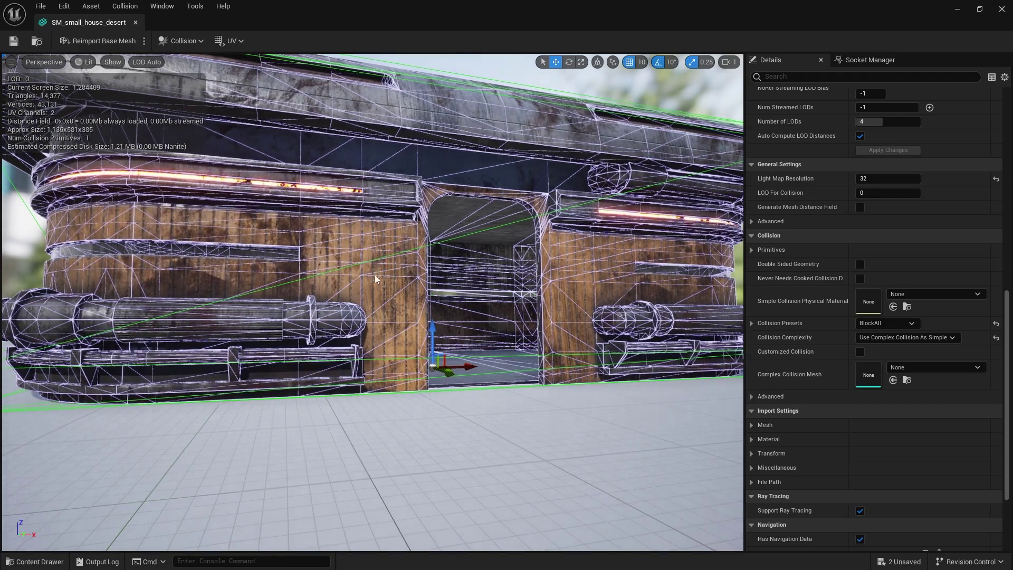
{"action": "right_click_drag", "start_coordinate": [571, 285], "coordinate": [420, 150]}
{"action": "key", "text": "w"}
{"action": "key", "text": "d"}
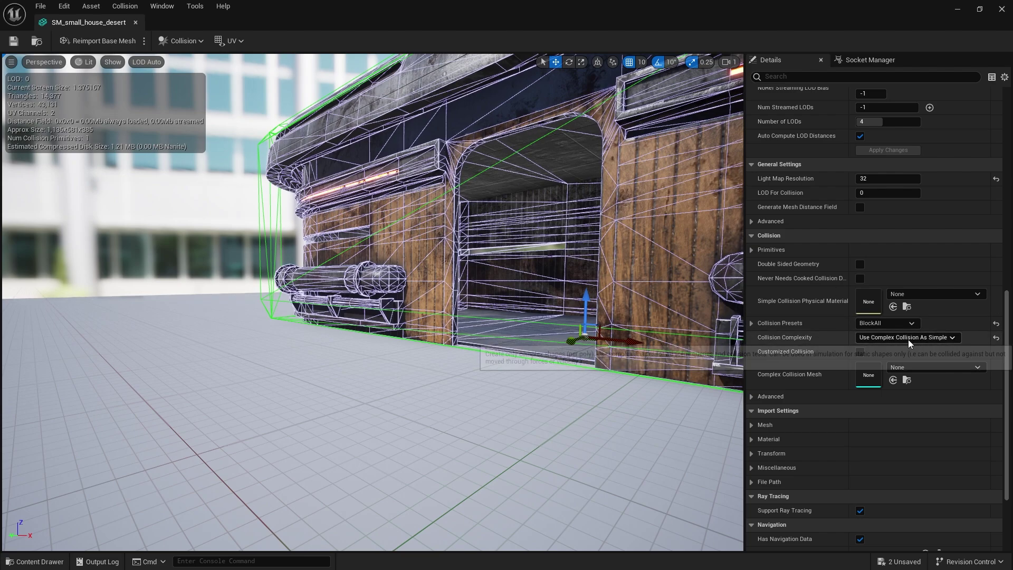
- Set the collision complexity to Project Default and delete the simple collision hull enclosing the whole house
{"action": "left_click", "coordinate": [867, 340]}
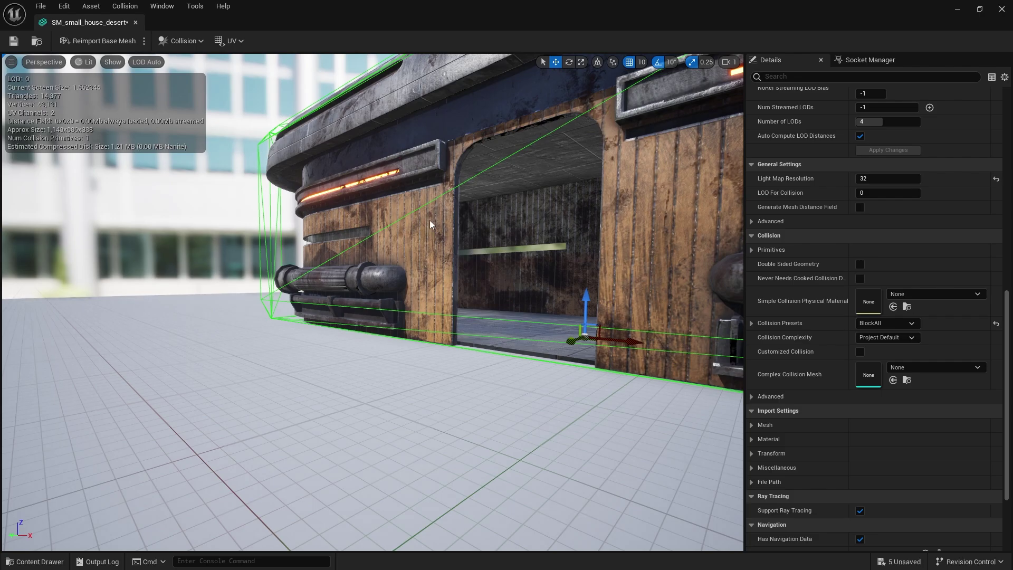
{"action": "right_click_drag", "start_coordinate": [451, 238], "coordinate": [461, 218]}
{"action": "key", "text": "w"}
{"action": "key", "text": "s"}
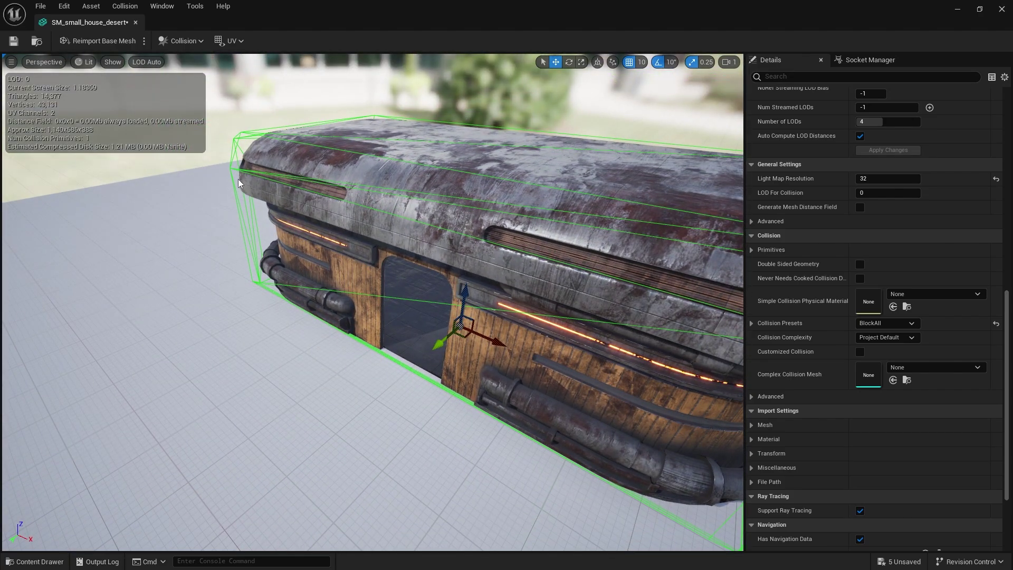
{"action": "key", "text": "Delete"}
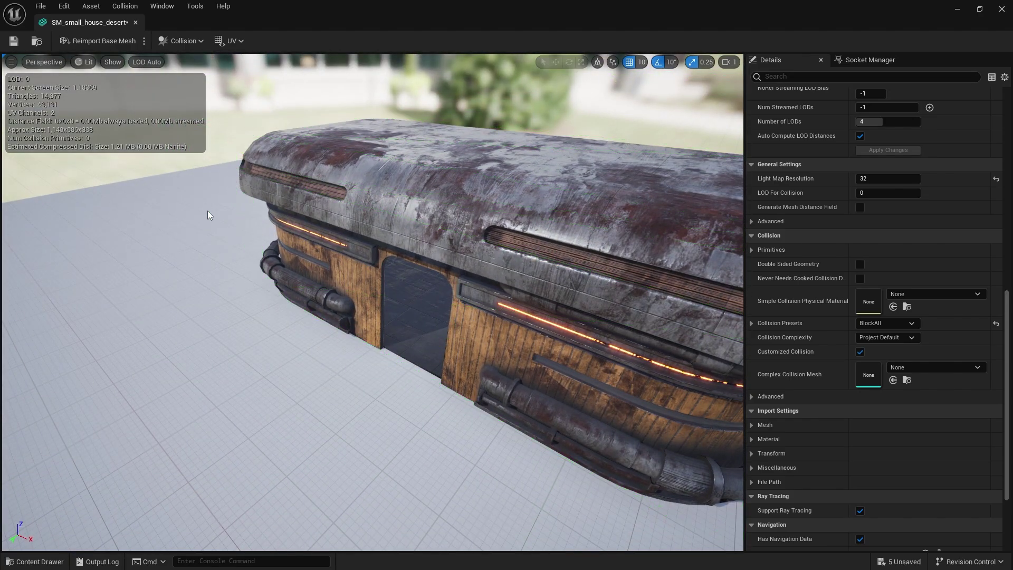
- Add a box simplified collision to the house and turn off grid and scale snapping
{"action": "left_click", "coordinate": [169, 42]}
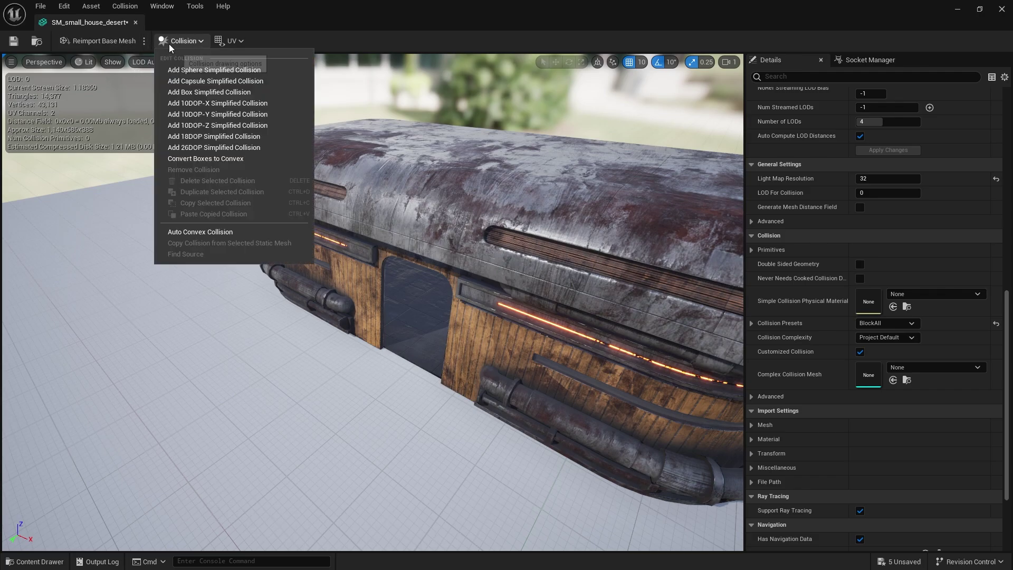
{"action": "left_click", "coordinate": [220, 93]}
{"action": "right_click_drag", "start_coordinate": [390, 324], "coordinate": [238, 316]}
{"action": "key", "text": "r"}
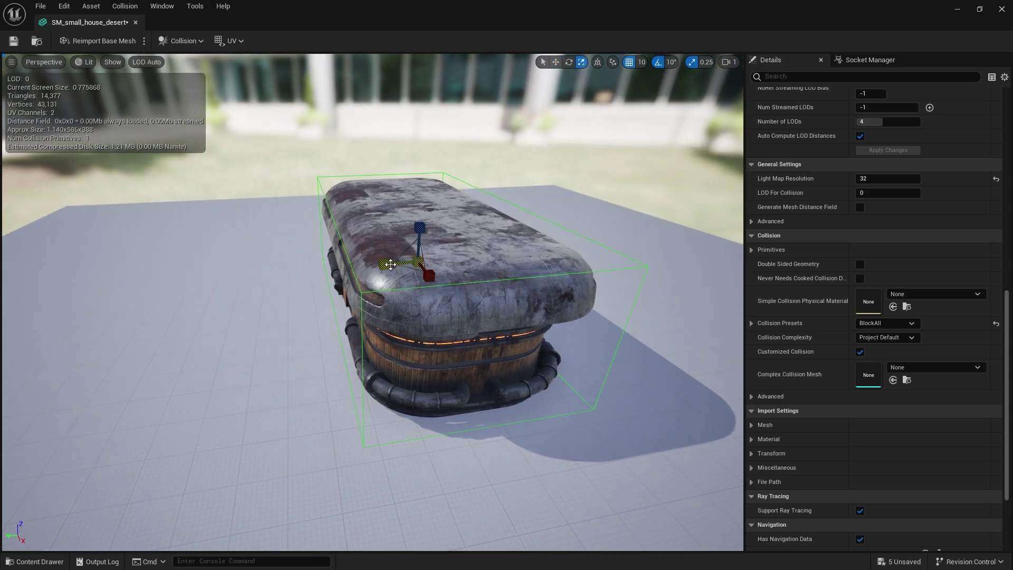
{"action": "left_click", "coordinate": [690, 63]}
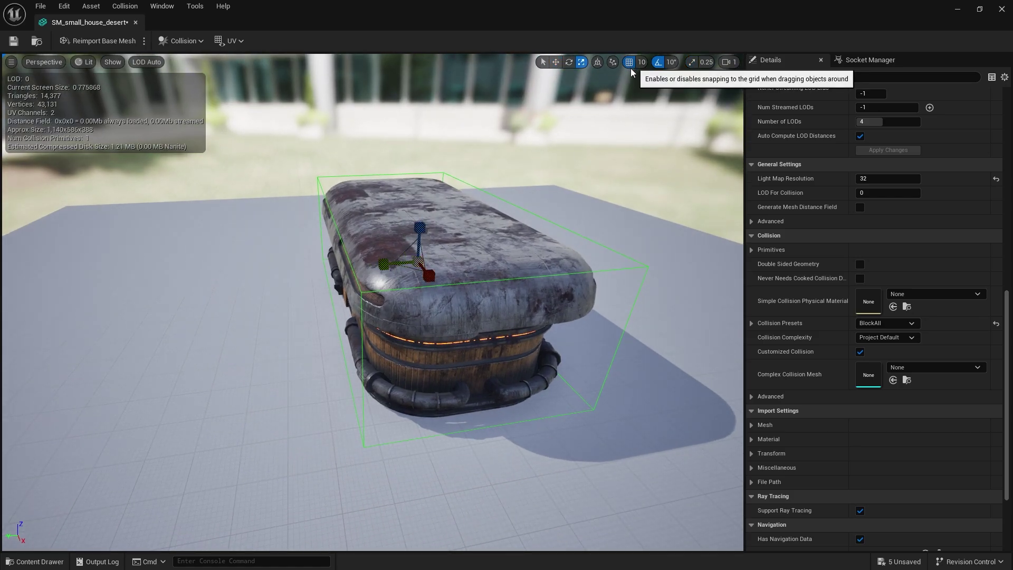
- Scale the collision box along Y into a thin slab and move it onto the house's back wall
{"action": "left_click_drag", "start_coordinate": [387, 263], "coordinate": [420, 264]}
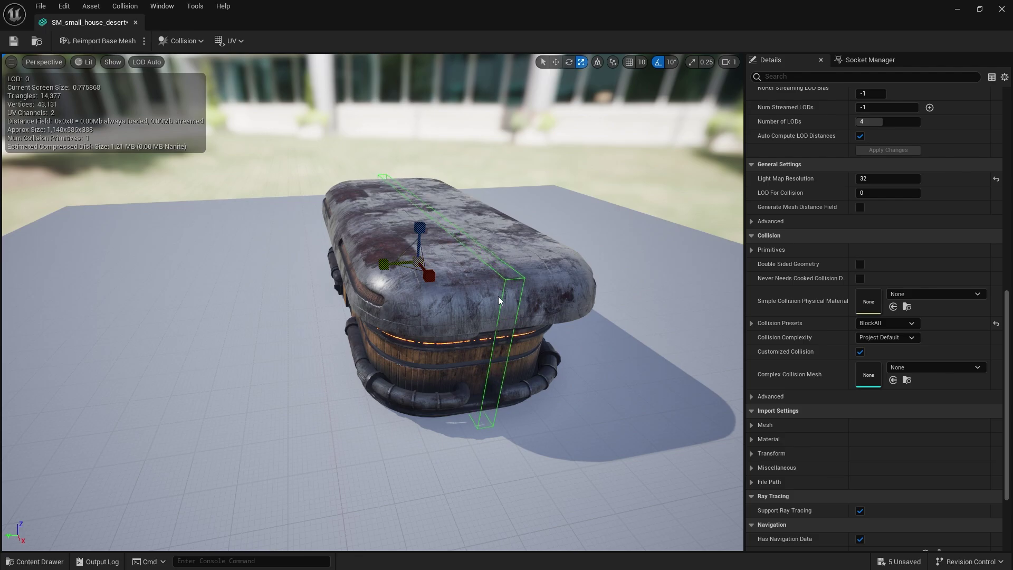
{"action": "right_click_drag", "start_coordinate": [499, 299], "coordinate": [398, 267]}
{"action": "key", "text": "w"}
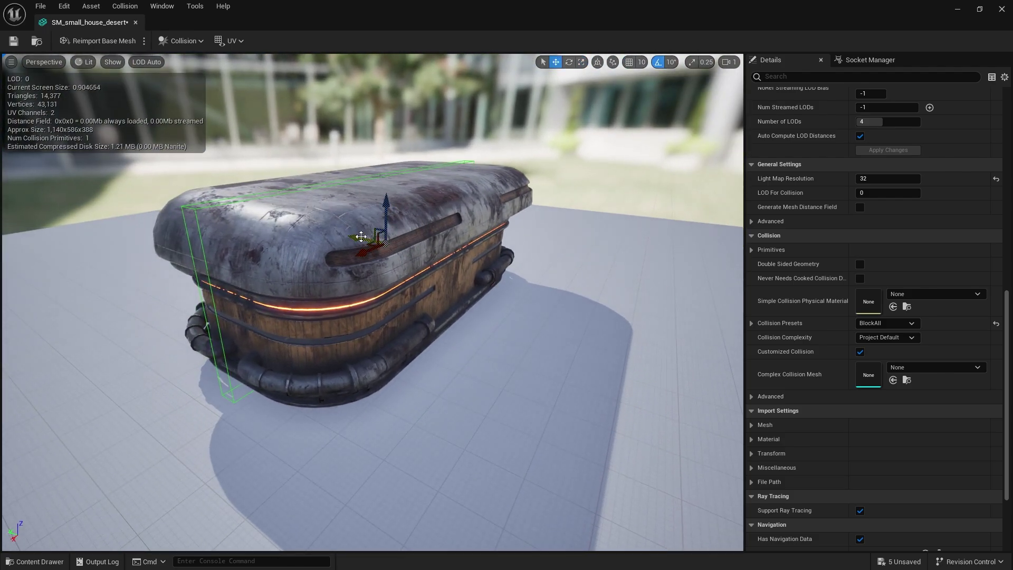
{"action": "left_click_drag", "start_coordinate": [359, 237], "coordinate": [419, 283]}
{"action": "right_click_drag", "start_coordinate": [417, 283], "coordinate": [449, 216]}
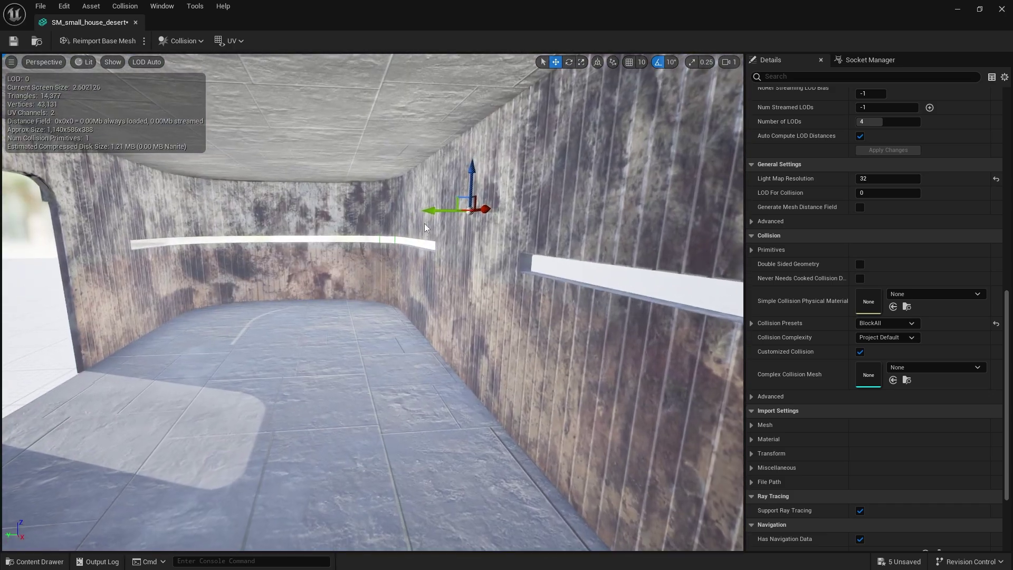
- Thicken the back wall's collision box along Y so it covers the wall and the pipes outside
{"action": "key", "text": "r"}
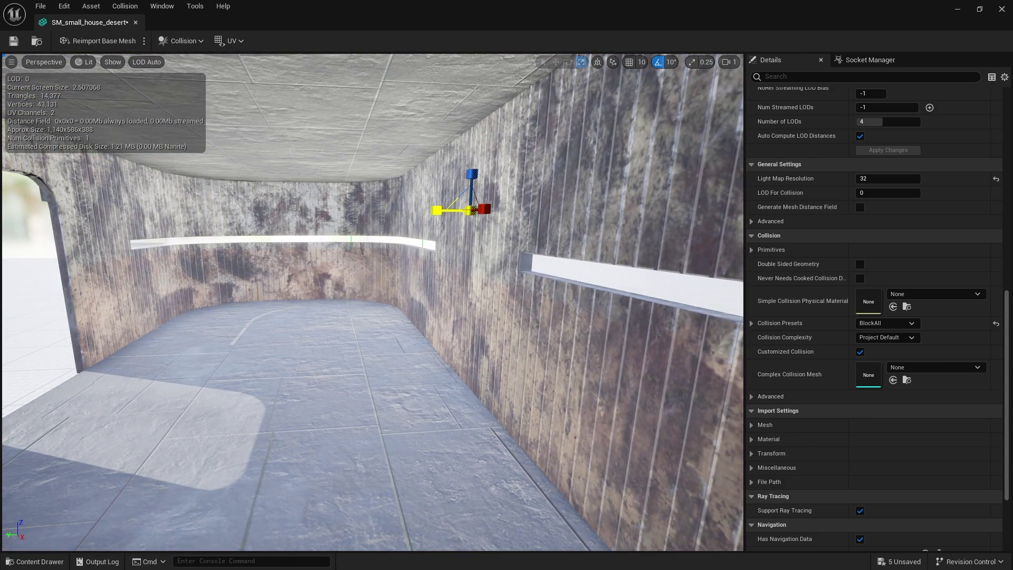
{"action": "mouse_move", "coordinate": [436, 210]}
{"action": "right_mouse_down"}
{"action": "mouse_move", "coordinate": [495, 222]}
{"action": "mouse_move", "coordinate": [475, 206]}
{"action": "mouse_move", "coordinate": [443, 205]}
{"action": "mouse_move", "coordinate": [443, 190]}
{"action": "mouse_move", "coordinate": [475, 200]}
{"action": "mouse_move", "coordinate": [496, 253]}
{"action": "mouse_move", "coordinate": [474, 248]}
{"action": "mouse_move", "coordinate": [459, 211]}
{"action": "mouse_move", "coordinate": [443, 217]}
{"action": "right_mouse_up"}
{"action": "left_click_drag", "start_coordinate": [538, 169], "coordinate": [558, 200]}
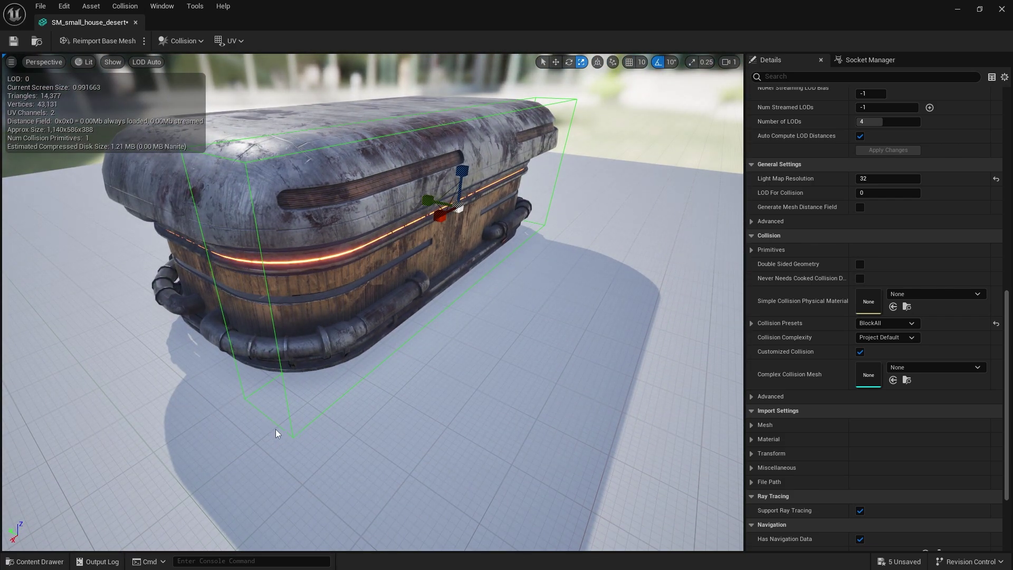
{"action": "right_click_drag", "start_coordinate": [522, 267], "coordinate": [575, 237]}
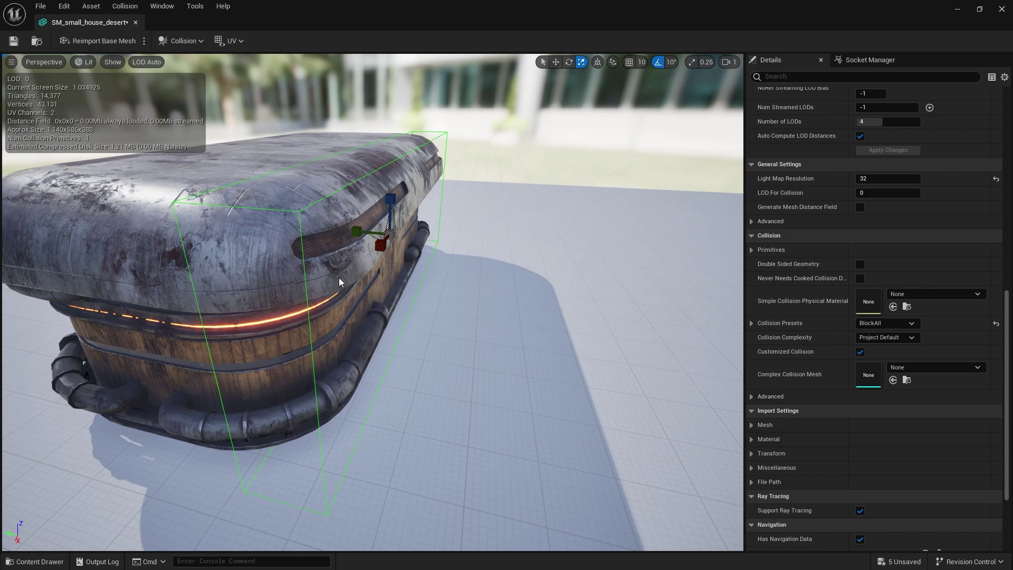
{"action": "right_click_drag", "start_coordinate": [338, 282], "coordinate": [334, 311]}
{"action": "left_click_drag", "start_coordinate": [390, 277], "coordinate": [398, 276]}
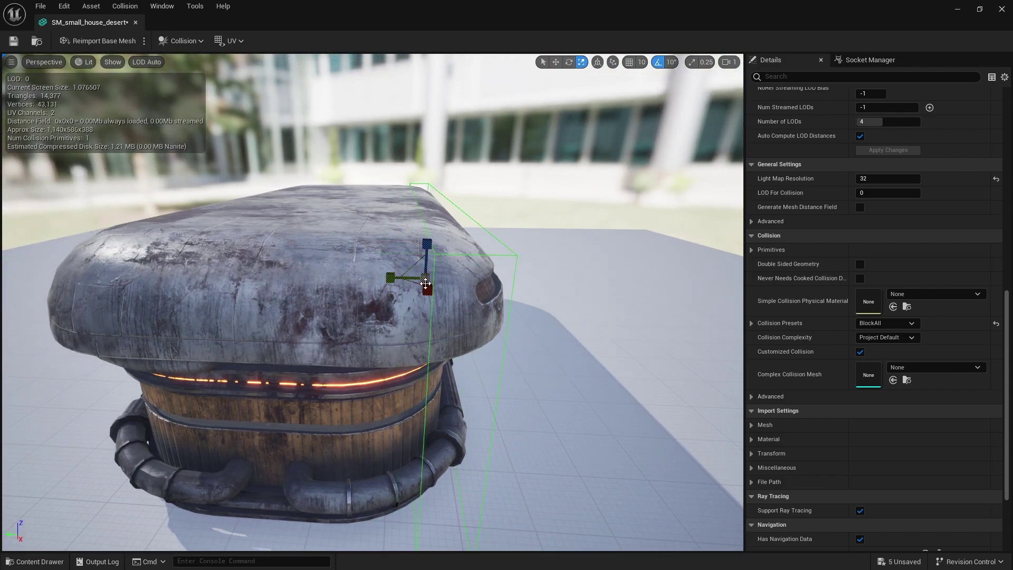
- Duplicate the back wall box to the front and fit one shortened copy on each side of the doorway
{"action": "key", "text": "w"}
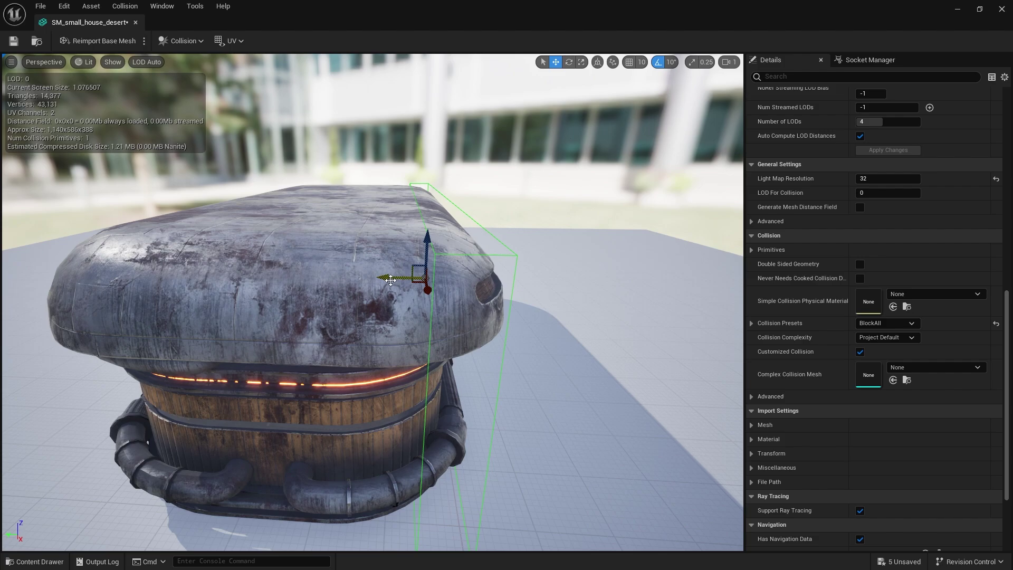
{"action": "left_click_drag", "start_coordinate": [390, 280], "coordinate": [233, 285], "text": "alt"}
{"action": "left_click_drag", "start_coordinate": [303, 316], "coordinate": [560, 315], "text": "alt"}
{"action": "key", "text": "r"}
{"action": "key", "text": "w"}
{"action": "right_click_drag", "start_coordinate": [492, 354], "coordinate": [317, 353]}
{"action": "key", "text": "d"}
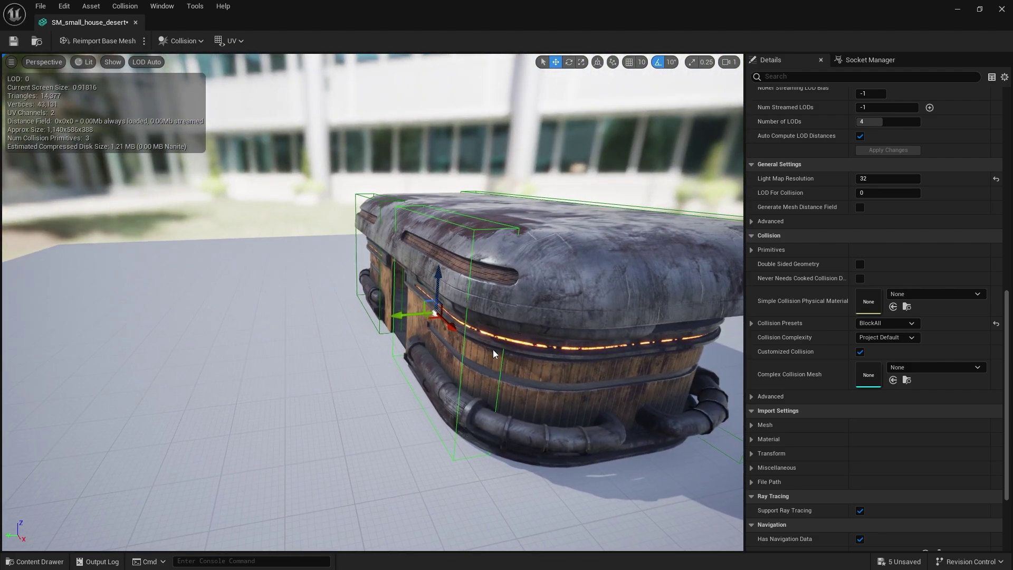
{"action": "key", "text": "e"}
{"action": "mouse_move", "coordinate": [443, 336]}
{"action": "left_mouse_down"}
{"action": "mouse_move", "coordinate": [486, 328]}
{"action": "mouse_move", "coordinate": [453, 336]}
{"action": "left_mouse_up"}
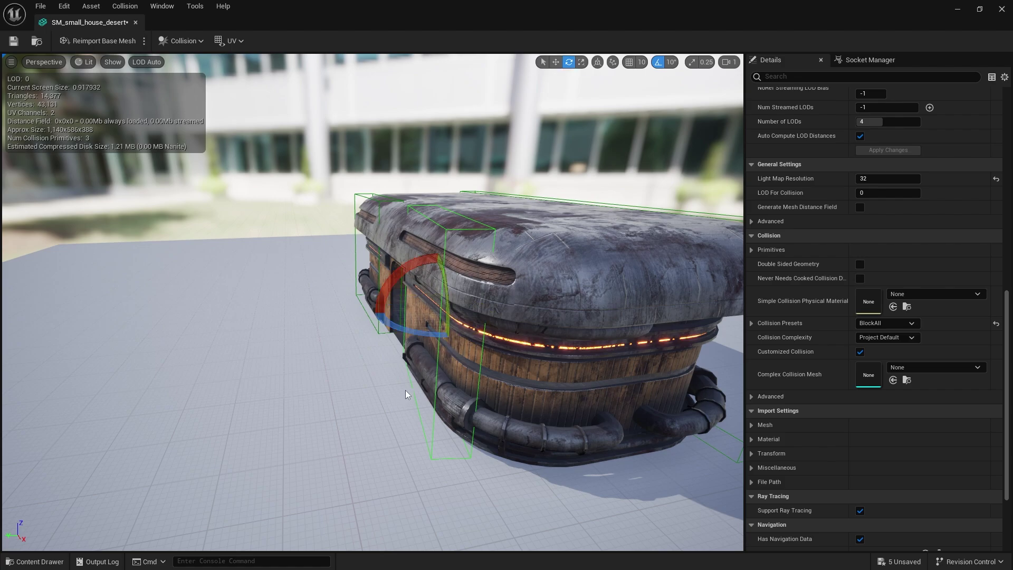
{"action": "key", "text": "ctrl+z"}
- Duplicate a front wall box, then rotate, scale and position the copy to cover one end wall of the house
{"action": "key", "text": "a"}
{"action": "right_click_drag", "start_coordinate": [425, 393], "coordinate": [506, 409]}
{"action": "key", "text": "w"}
{"action": "left_click_drag", "start_coordinate": [394, 293], "coordinate": [393, 368], "text": "alt"}
{"action": "key", "text": "r"}
{"action": "key", "text": "e"}
{"action": "key", "text": "w"}
{"action": "key", "text": "d"}
{"action": "right_click_drag", "start_coordinate": [385, 289], "coordinate": [296, 289]}
{"action": "left_click_drag", "start_coordinate": [366, 283], "coordinate": [497, 297]}
- Duplicate the end wall's collision box onto the opposite end of the house
{"action": "right_click_drag", "start_coordinate": [497, 297], "coordinate": [594, 281]}
{"action": "key", "text": "a"}
{"action": "left_click_drag", "start_coordinate": [565, 272], "coordinate": [273, 283], "text": "alt"}
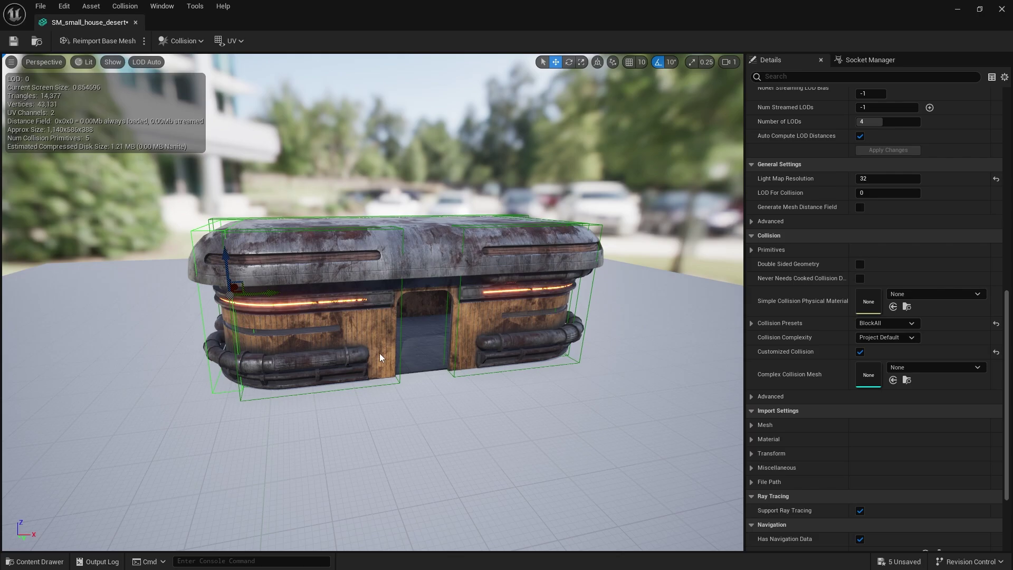
- Inspect the finished collision boxes around the house's walls, corners and open doorway
{"action": "right_click_drag", "start_coordinate": [454, 314], "coordinate": [485, 305]}
{"action": "key", "text": "w"}
{"action": "key", "text": "w"}
{"action": "key", "text": "s"}
{"action": "key", "text": "f"}
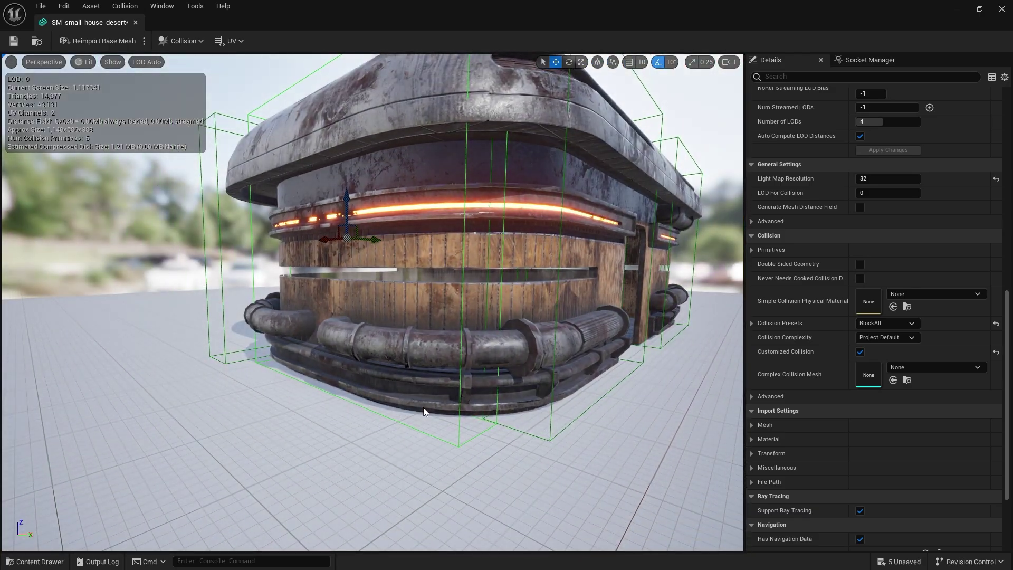
{"action": "key", "text": "d"}
{"action": "right_click_drag", "start_coordinate": [464, 295], "coordinate": [401, 284]}
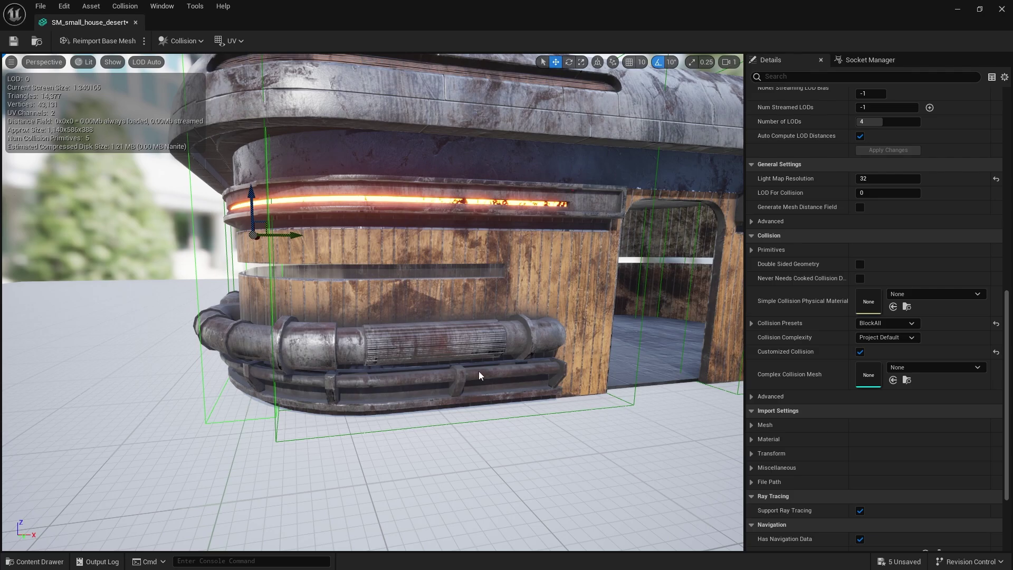
{"action": "right_click_drag", "start_coordinate": [479, 373], "coordinate": [572, 373]}
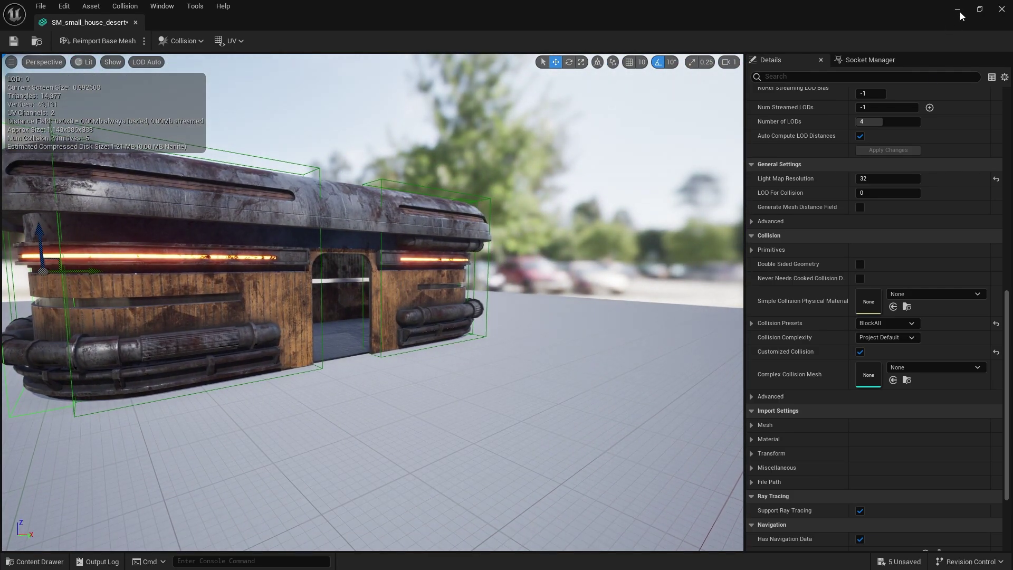
- Save the edited house mesh and return to the showcase level
{"action": "left_click", "coordinate": [13, 41]}
{"action": "left_click", "coordinate": [957, 15]}
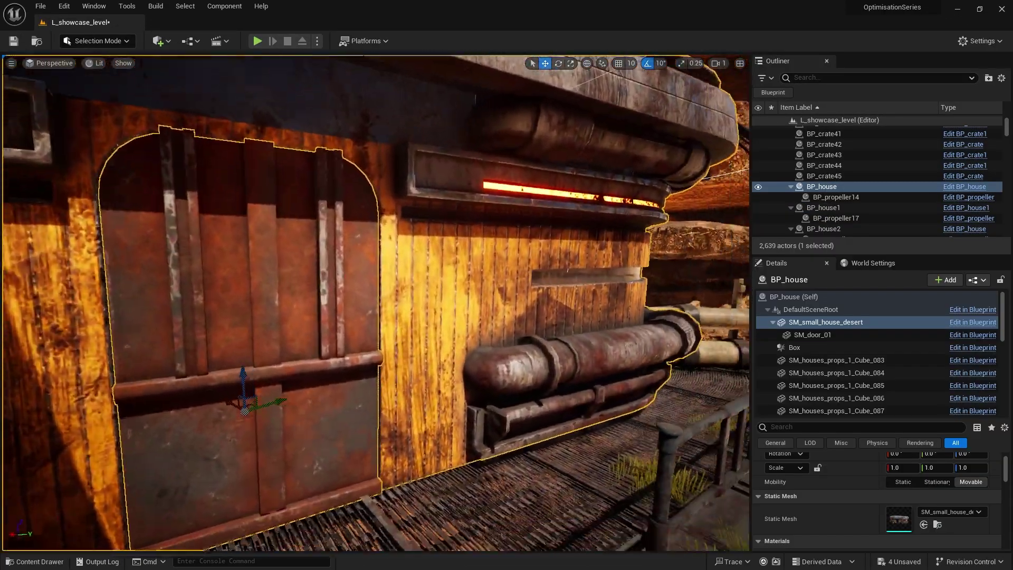
- Select the house's SM_door_01 door and move it sideways to clear the doorway
{"action": "right_click_drag", "start_coordinate": [567, 270], "coordinate": [410, 270]}
{"action": "left_click", "coordinate": [551, 295]}
{"action": "mouse_move", "coordinate": [409, 337]}
{"action": "right_mouse_down"}
{"action": "mouse_move", "coordinate": [390, 336]}
{"action": "mouse_move", "coordinate": [409, 336]}
{"action": "right_mouse_up"}
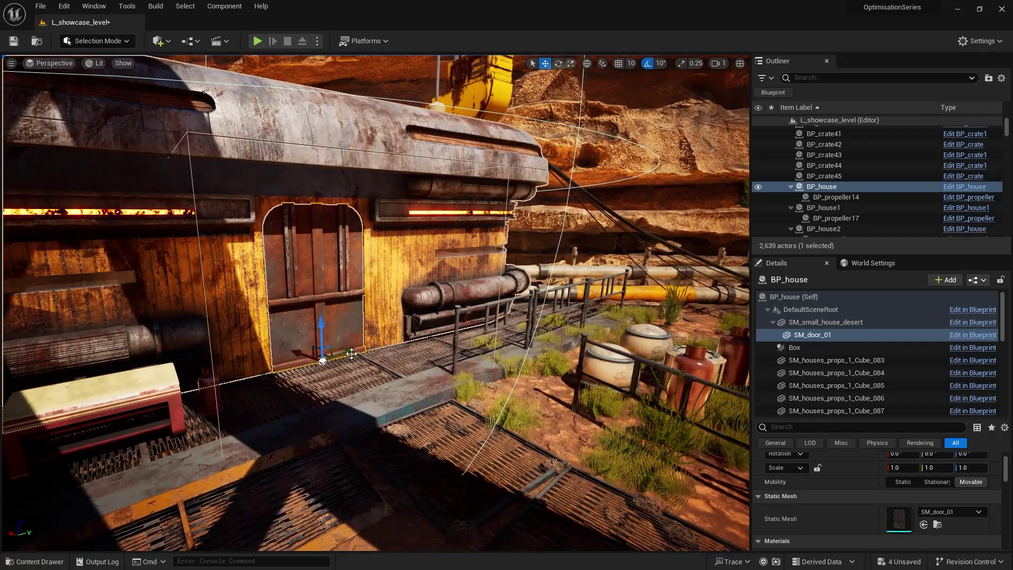
{"action": "left_click_drag", "start_coordinate": [352, 354], "coordinate": [565, 315]}
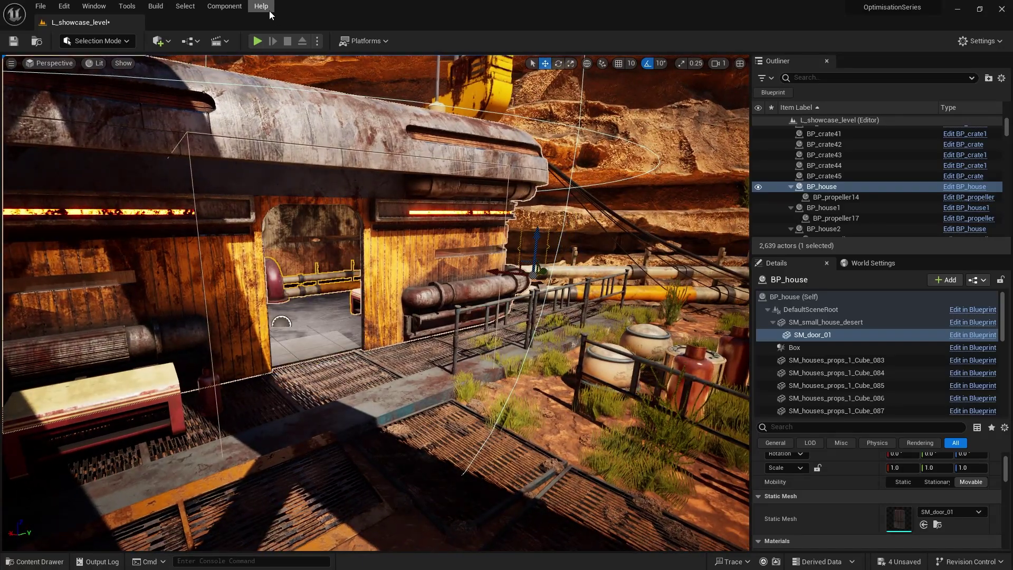
- Play-test the level by walking through the house's doorway, around its interior and back outside, and end the session
{"action": "key", "text": "Escape"}
{"action": "left_click", "coordinate": [493, 352]}
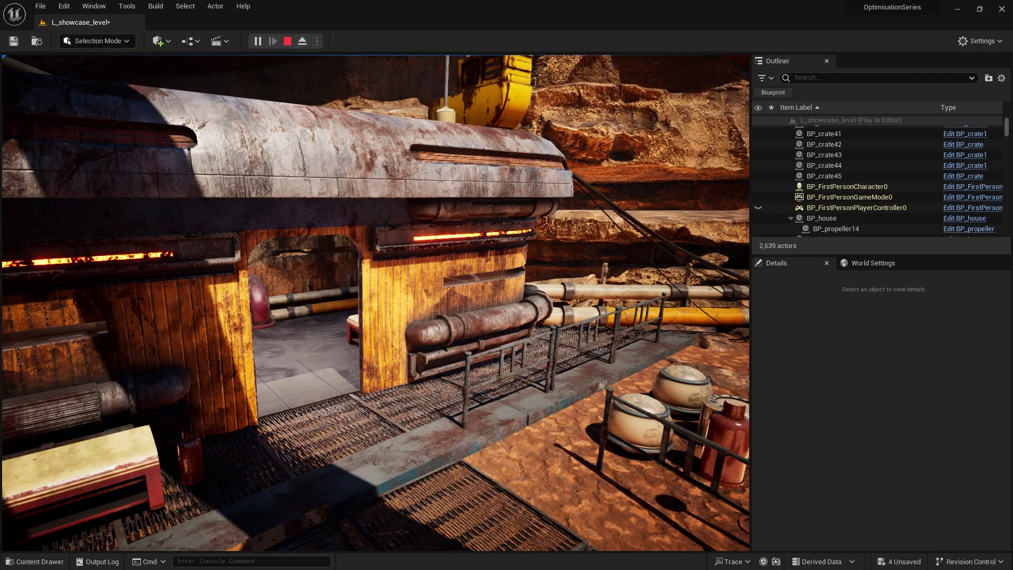
{"action": "key", "text": "w"}
{"action": "key", "text": "w"}
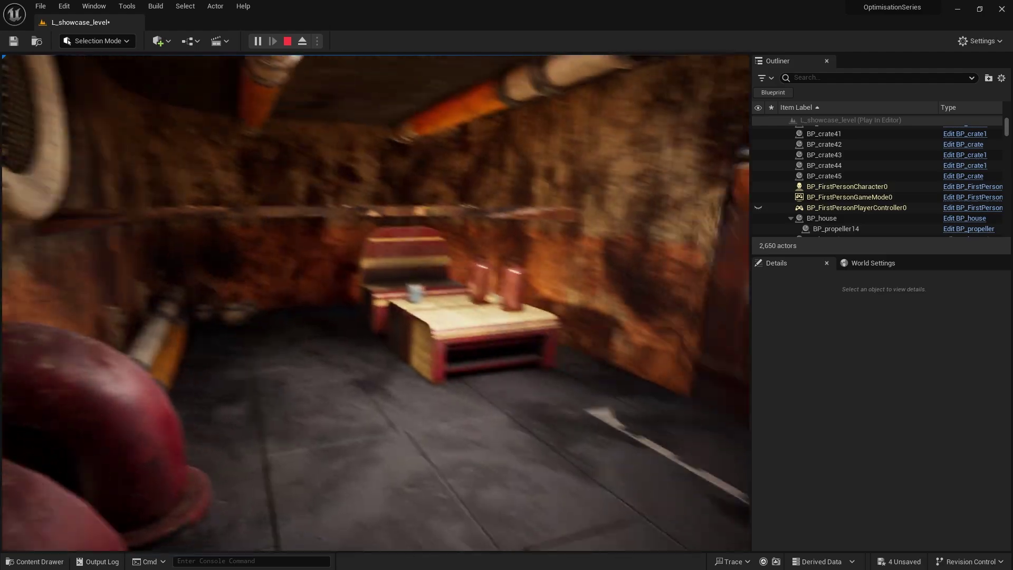
{"action": "key", "text": "w"}
{"action": "key", "text": "w"}
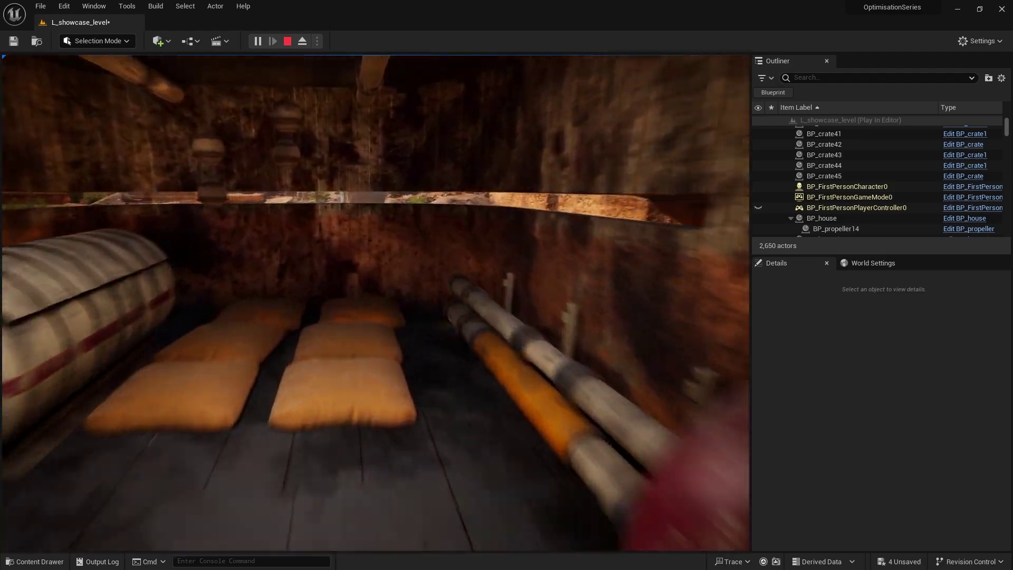
{"action": "key", "text": "w"}
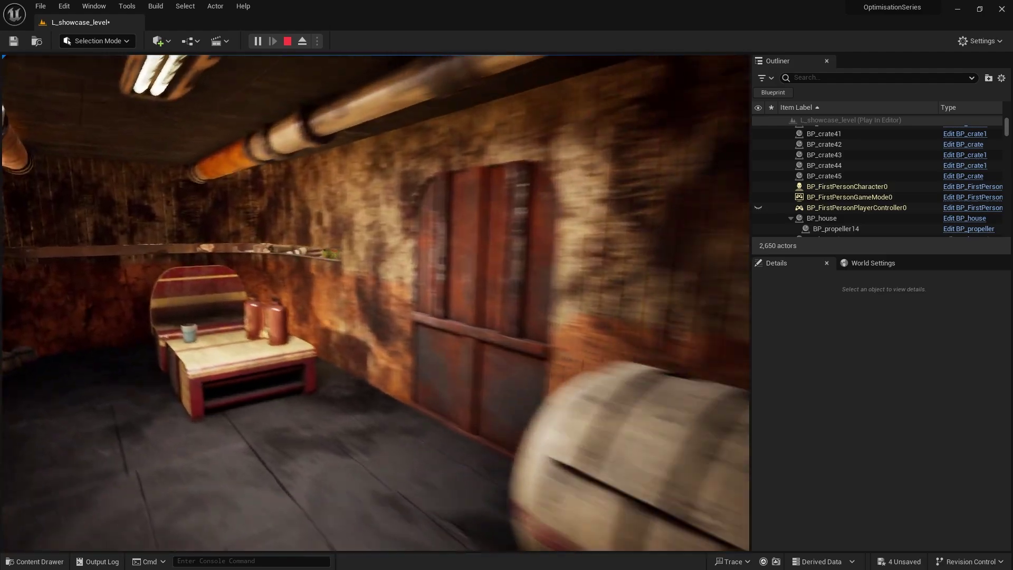
{"action": "key", "text": "w"}
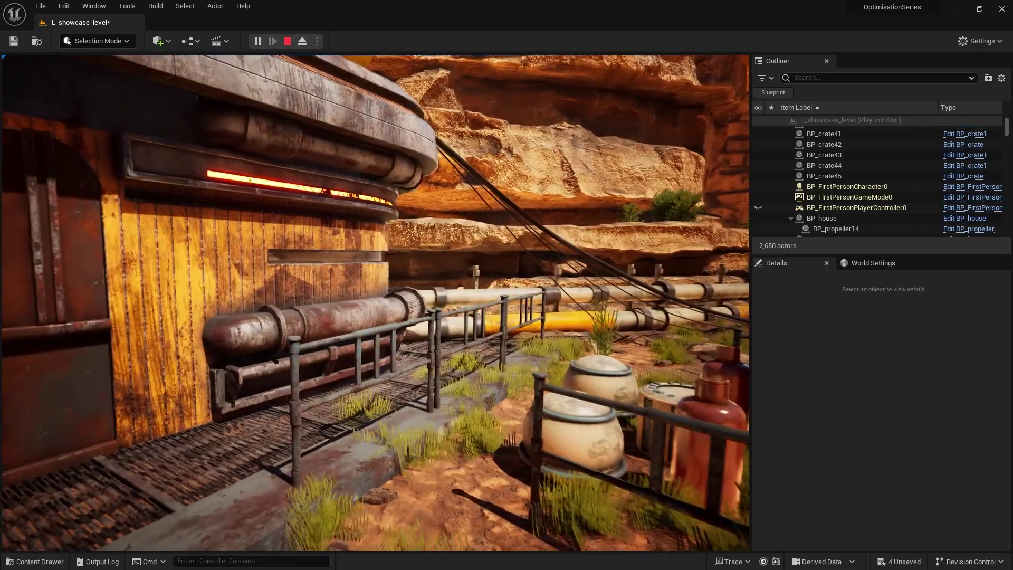
{"action": "key", "text": "Escape"}
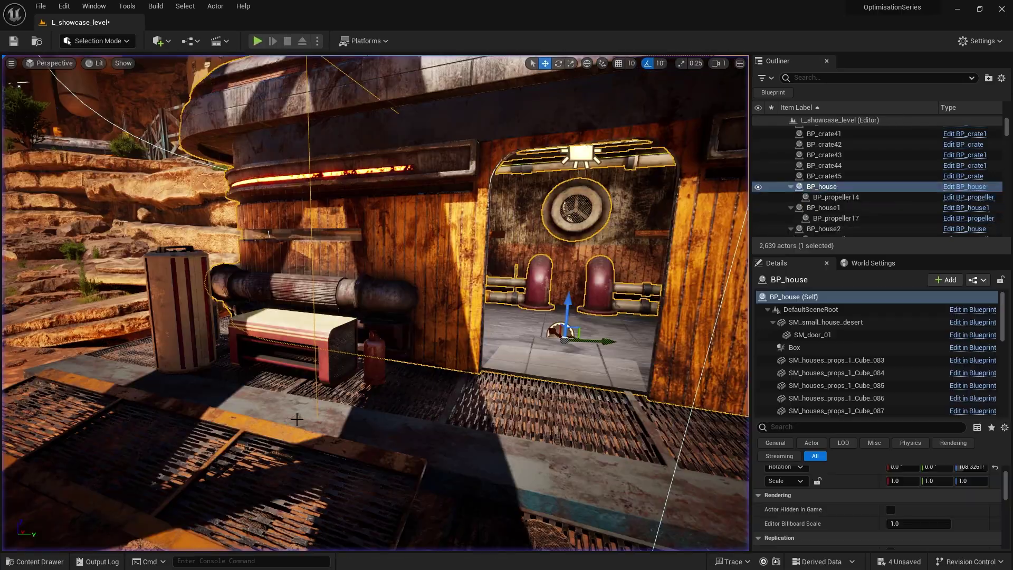
- Switch the level viewport to Player Collision view and examine the simplified collision around the house
{"action": "mouse_move", "coordinate": [293, 325]}
{"action": "right_mouse_down"}
{"action": "mouse_move", "coordinate": [285, 325]}
{"action": "mouse_move", "coordinate": [311, 330]}
{"action": "mouse_move", "coordinate": [293, 325]}
{"action": "right_mouse_up"}
{"action": "key", "text": "s"}
{"action": "key", "text": "w"}
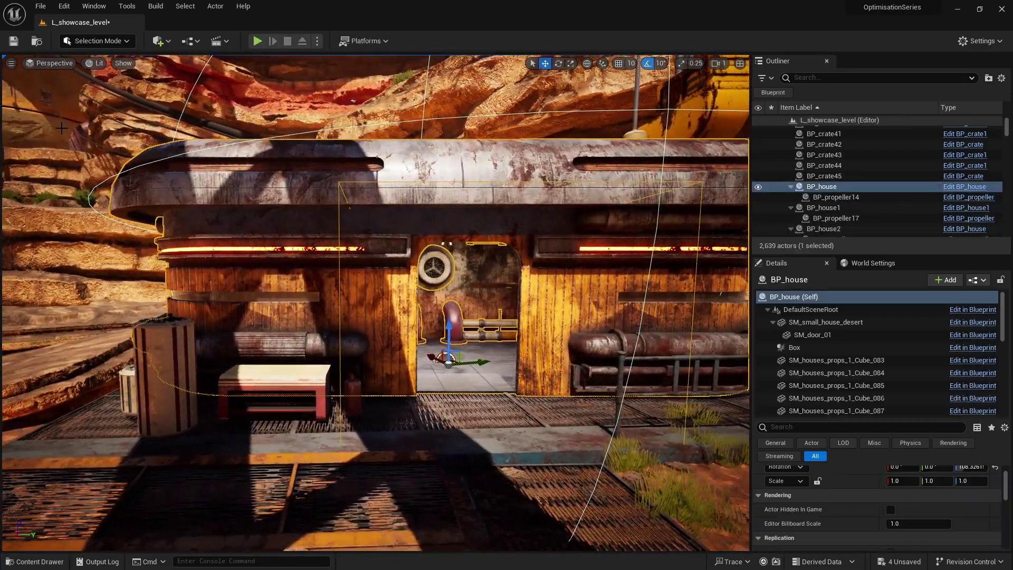
{"action": "left_click", "coordinate": [96, 64]}
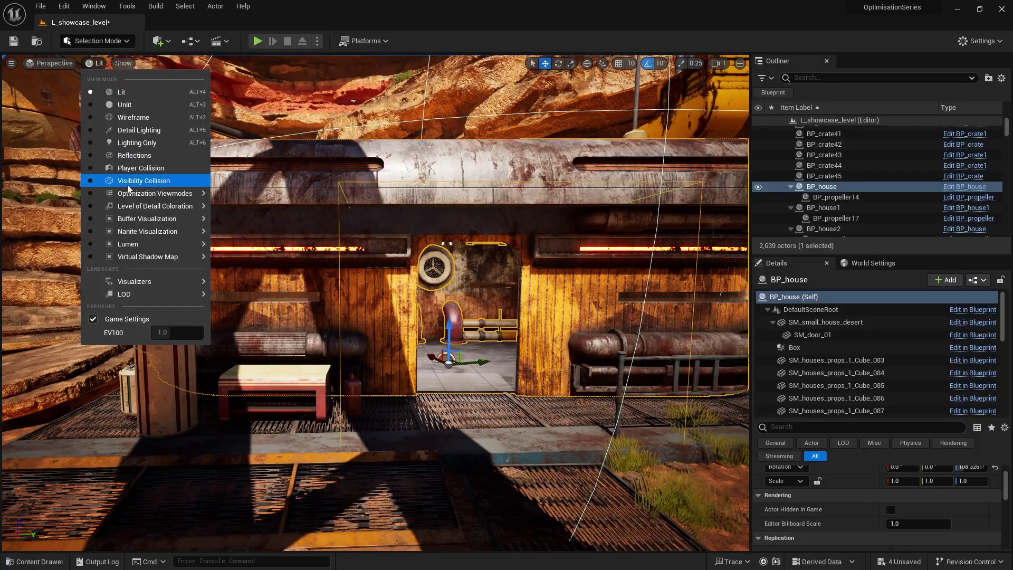
{"action": "left_click", "coordinate": [119, 167]}
{"action": "key", "text": "d"}
{"action": "right_click_drag", "start_coordinate": [375, 302], "coordinate": [475, 358]}
{"action": "key", "text": "a"}
{"action": "key", "text": "a"}
{"action": "key", "text": "w"}
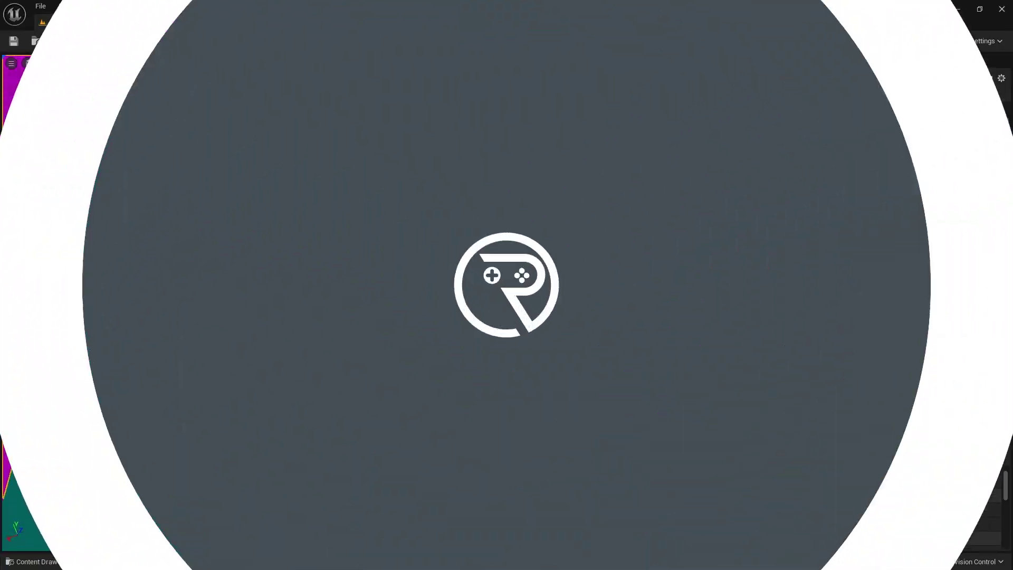